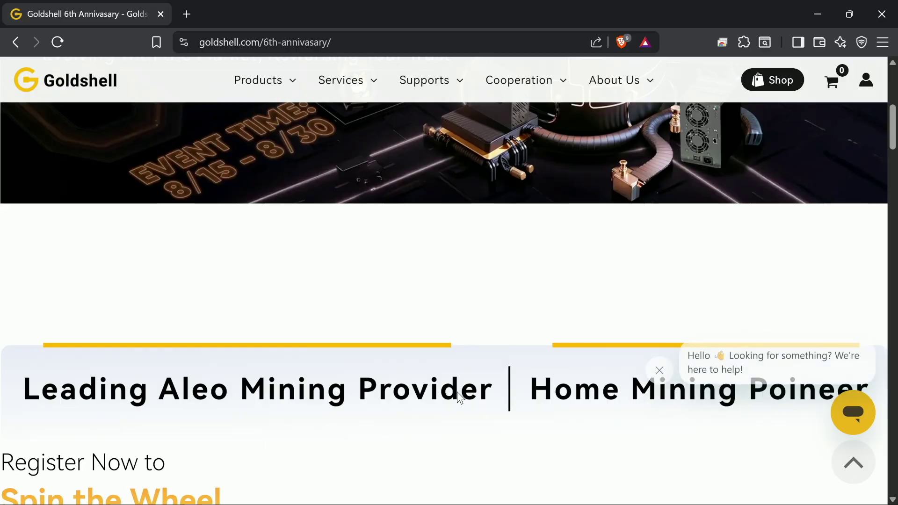
{"action": "scroll", "coordinate": [457, 391], "scroll_direction": "down", "scroll_amount": 4}
{"action": "scroll", "coordinate": [457, 392], "scroll_direction": "down", "scroll_amount": 2}
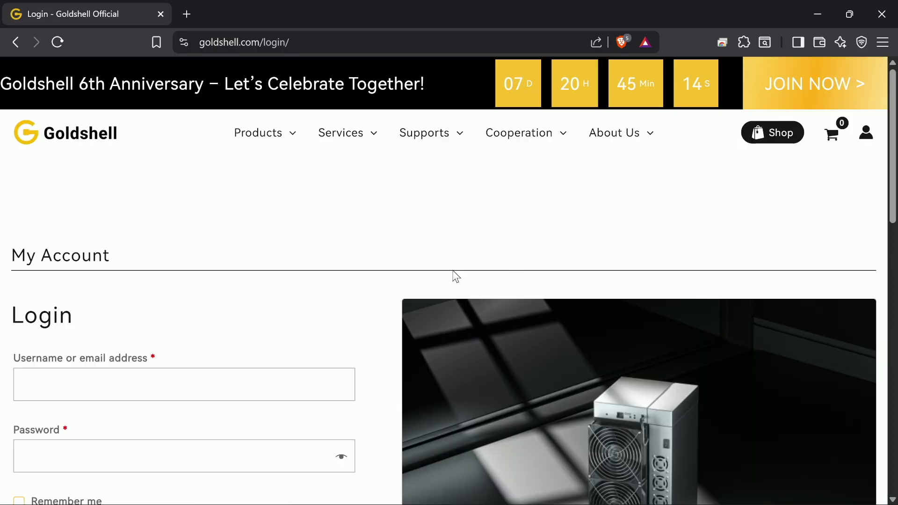
{"action": "scroll", "coordinate": [457, 274], "scroll_direction": "down", "scroll_amount": 2}
Spin the anniversary prize wheel from its centre button despite the login-required notice.
{"action": "left_click", "coordinate": [157, 241]}
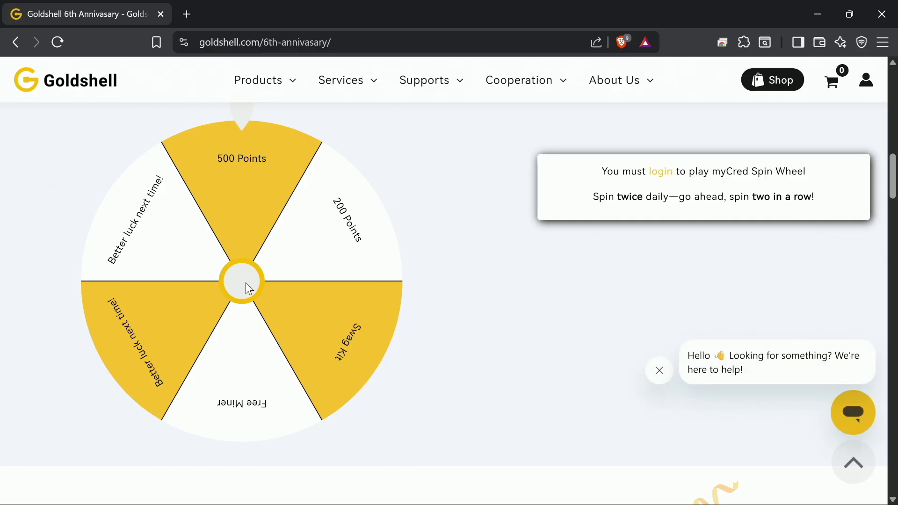
{"action": "left_click", "coordinate": [238, 283]}
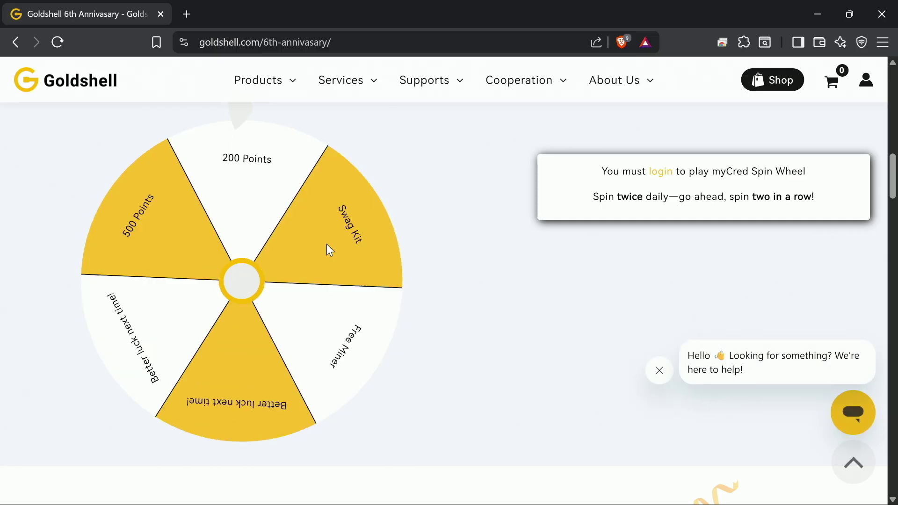